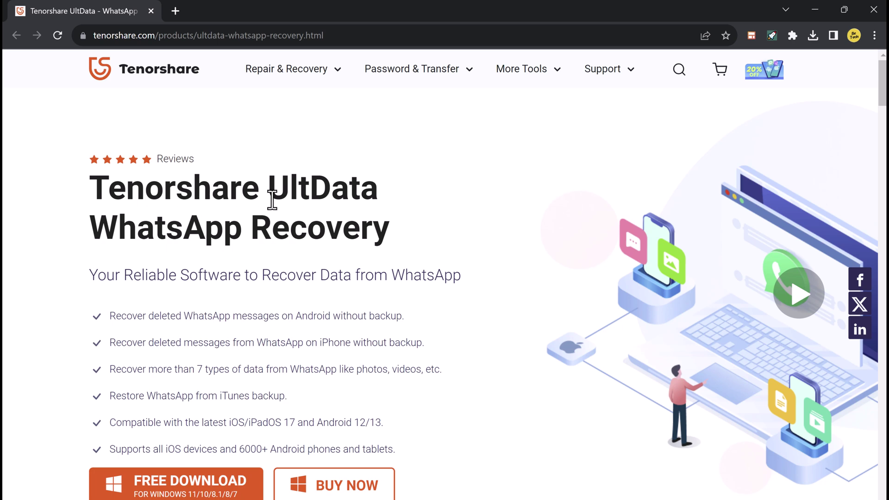
Scroll down the Tenorshare product page, then switch to the UltData-WhatsApp Recovery home screen.
{"action": "scroll", "coordinate": [250, 270], "scroll_direction": "down", "scroll_amount": 2}
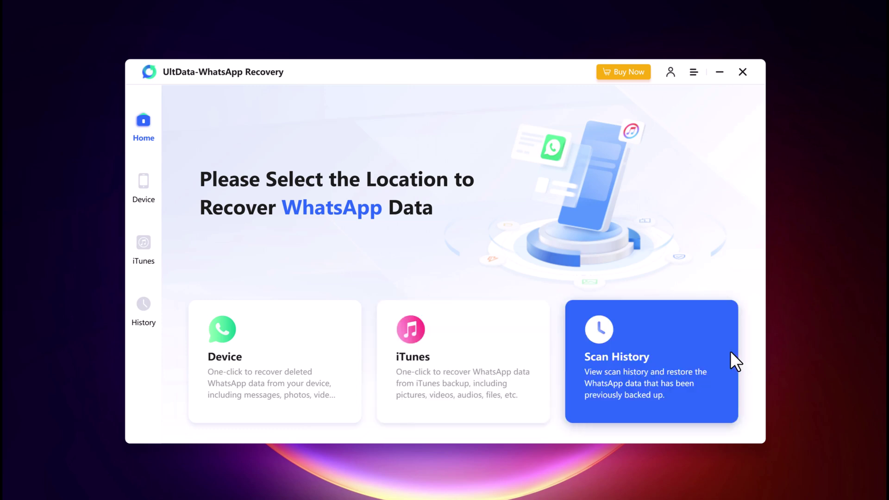
Look over the Device, iTunes and Scan History sources, ending on Device's Android/iOS choice.
{"action": "left_click", "coordinate": [146, 186]}
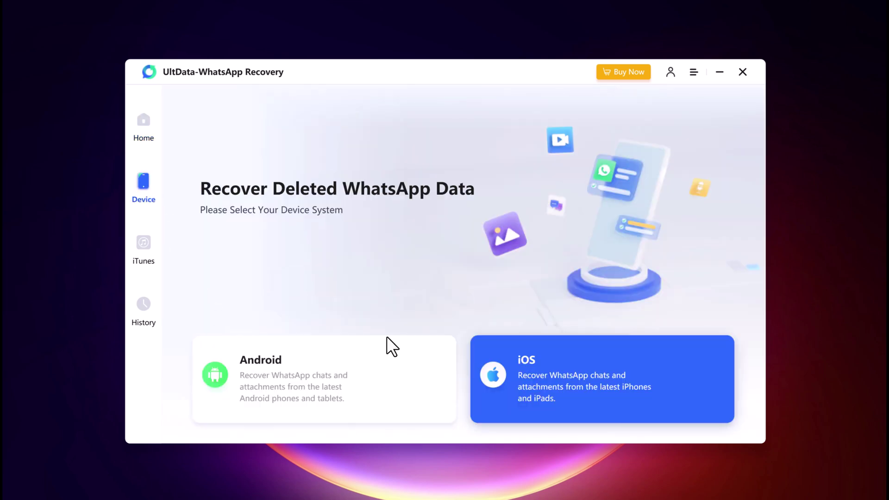
{"action": "left_click", "coordinate": [145, 253]}
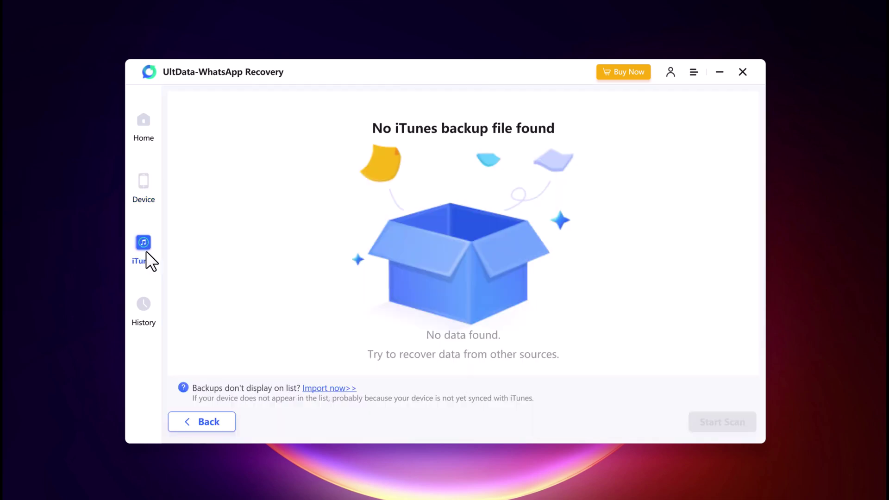
{"action": "left_click", "coordinate": [147, 320]}
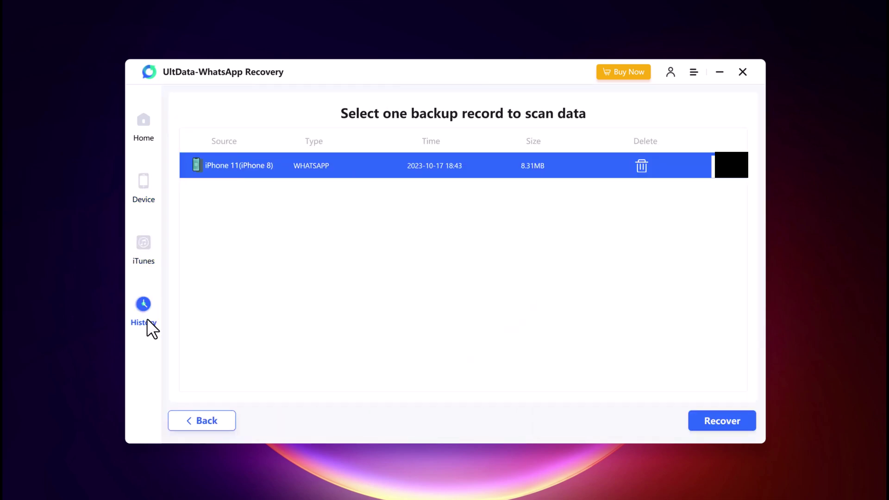
{"action": "left_click", "coordinate": [142, 203]}
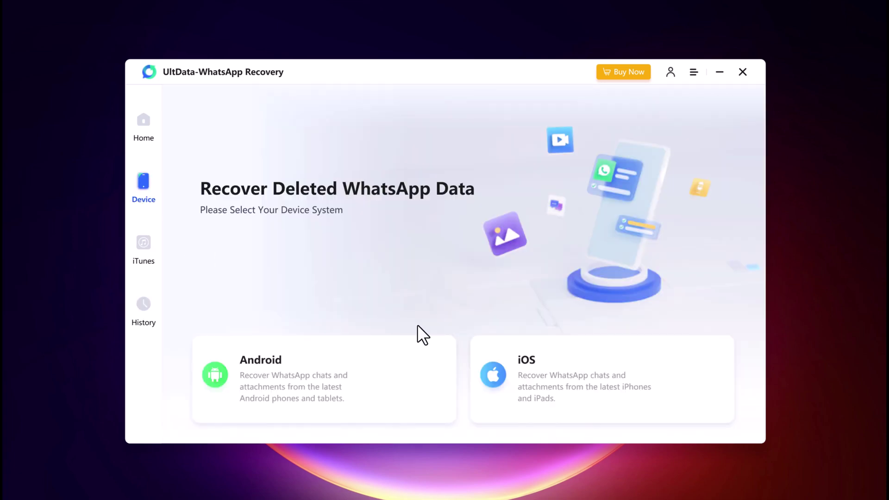
Choose iOS and scan the iPhone 11, finding 30 chats, 40791 photos and 11 videos.
{"action": "left_click", "coordinate": [651, 398]}
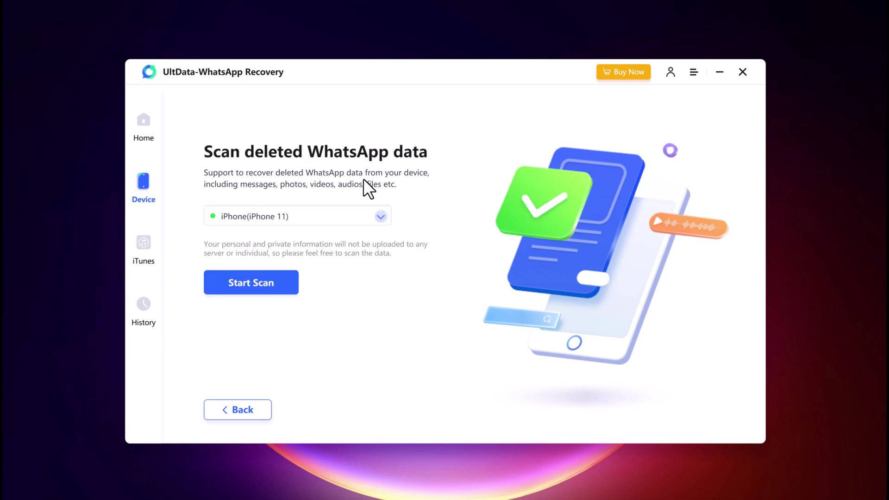
{"action": "left_click", "coordinate": [278, 284]}
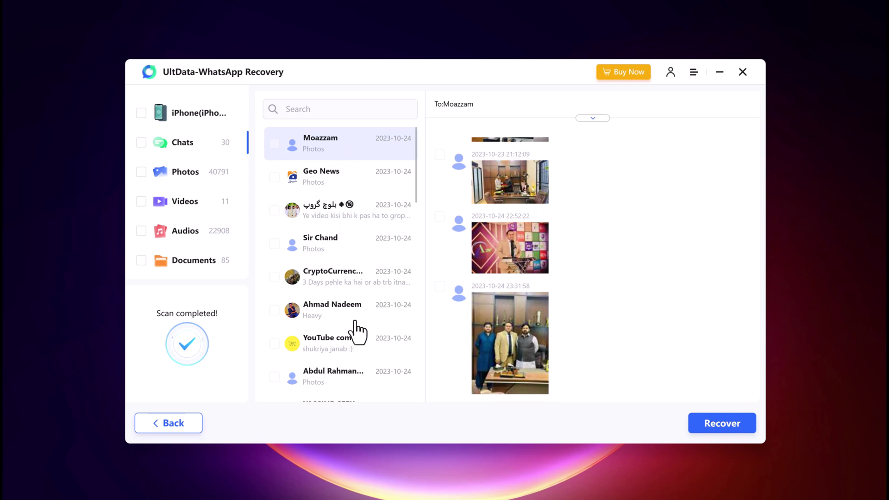
Preview another recovered chat, then browse the recovered Photos, Videos, Audios and Documents lists.
{"action": "scroll", "coordinate": [358, 346], "scroll_direction": "down", "scroll_amount": 1}
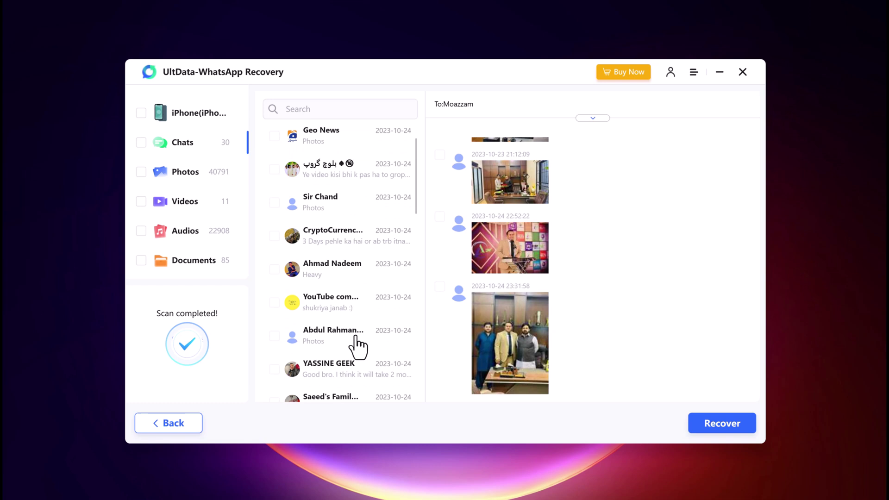
{"action": "left_click", "coordinate": [338, 368]}
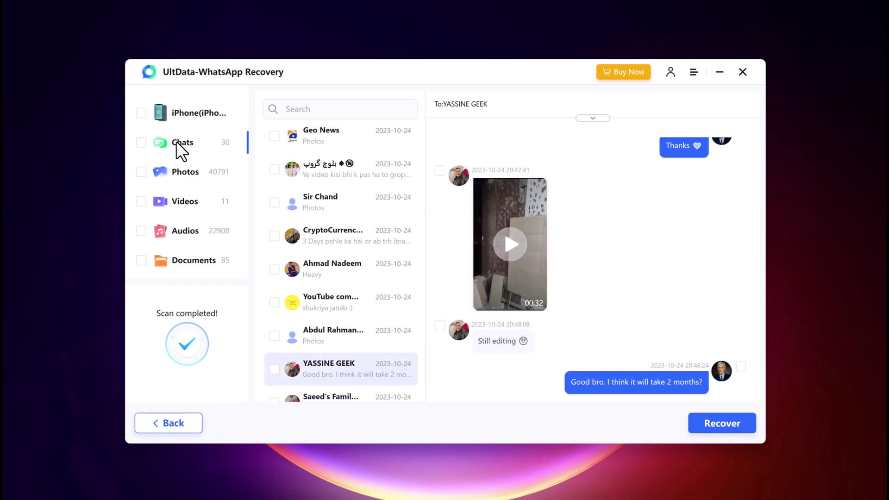
{"action": "left_click", "coordinate": [187, 171]}
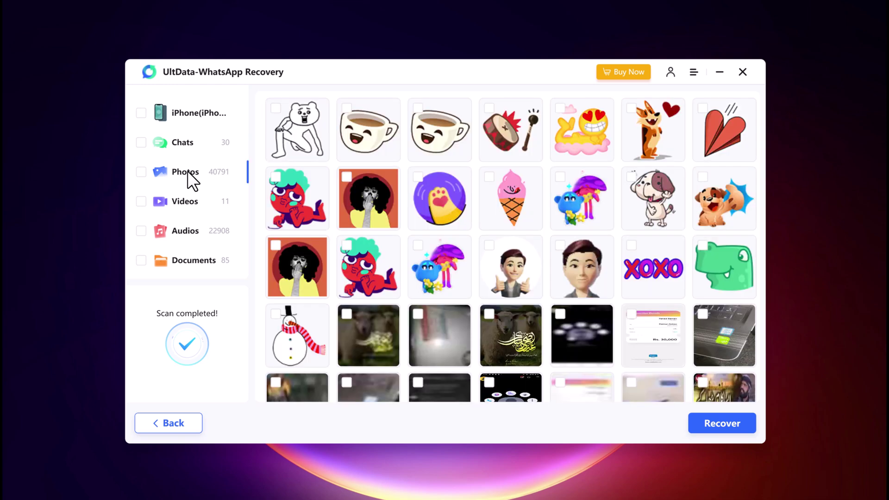
{"action": "scroll", "coordinate": [443, 246], "scroll_direction": "down", "scroll_amount": 10}
{"action": "left_click", "coordinate": [180, 203]}
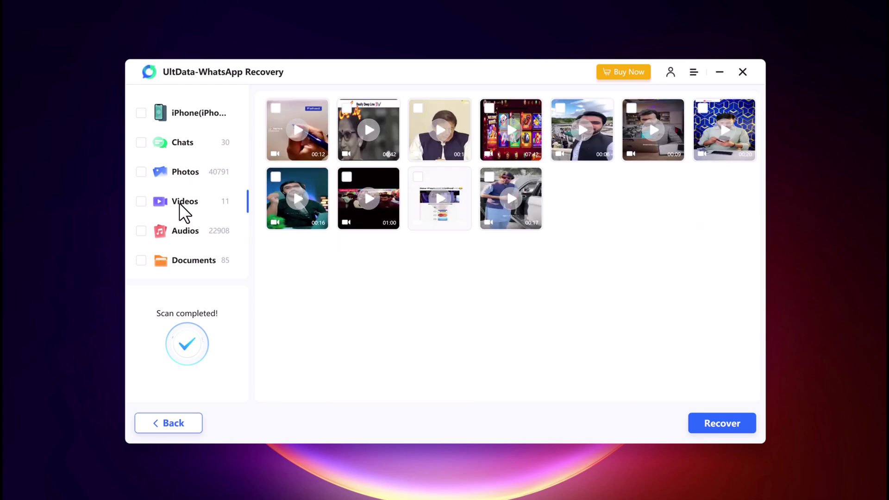
{"action": "left_click", "coordinate": [181, 231]}
{"action": "left_click", "coordinate": [194, 261]}
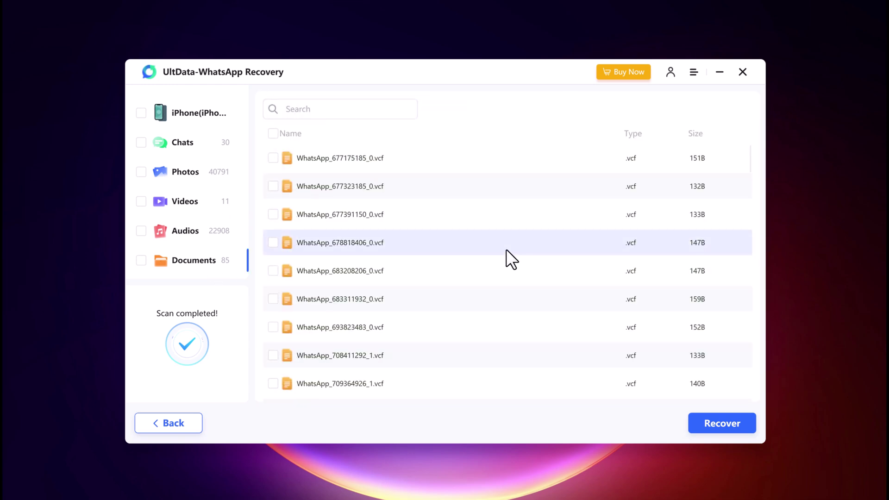
{"action": "scroll", "coordinate": [510, 258], "scroll_direction": "down", "scroll_amount": 5}
{"action": "scroll", "coordinate": [510, 258], "scroll_direction": "up", "scroll_amount": 3}
Tick three recovered chats for recovery.
{"action": "left_click", "coordinate": [171, 145]}
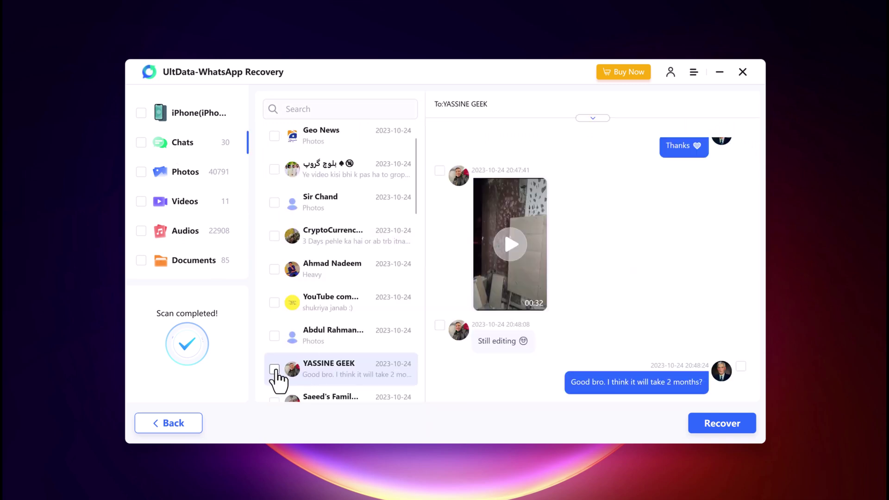
{"action": "left_click", "coordinate": [274, 369]}
{"action": "scroll", "coordinate": [278, 262], "scroll_direction": "down", "scroll_amount": 1}
{"action": "left_click", "coordinate": [279, 259]}
{"action": "left_click", "coordinate": [274, 258]}
{"action": "scroll", "coordinate": [291, 274], "scroll_direction": "down", "scroll_amount": 3}
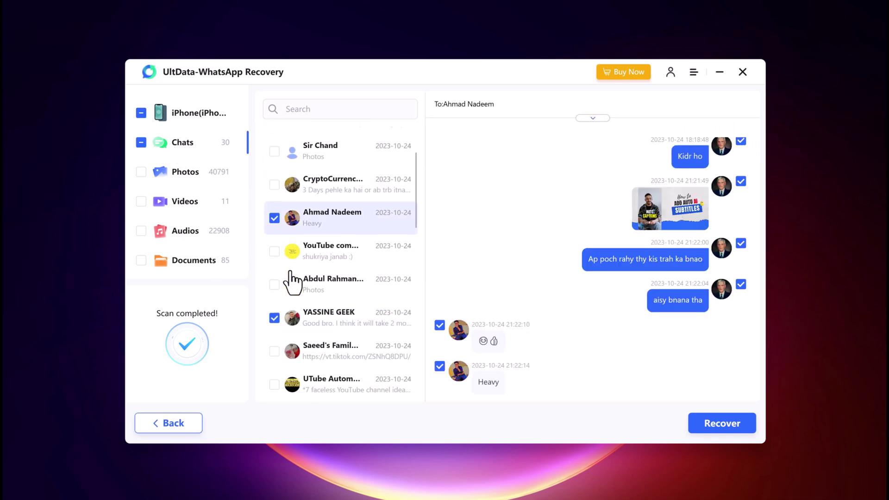
{"action": "scroll", "coordinate": [293, 287], "scroll_direction": "down", "scroll_amount": 3}
{"action": "left_click", "coordinate": [274, 326]}
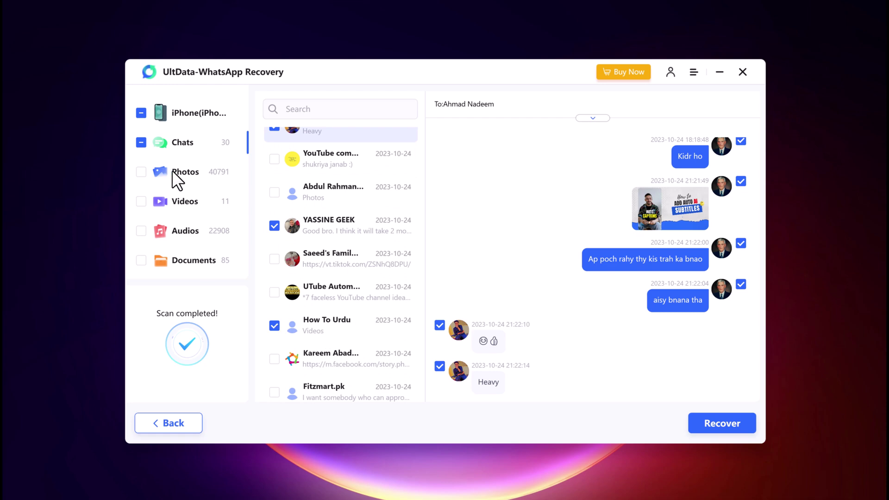
Tick six recovered photos for recovery.
{"action": "left_click", "coordinate": [171, 171]}
{"action": "scroll", "coordinate": [472, 233], "scroll_direction": "down", "scroll_amount": 5}
{"action": "left_click", "coordinate": [633, 343]}
{"action": "left_click", "coordinate": [561, 343]}
{"action": "left_click", "coordinate": [490, 343]}
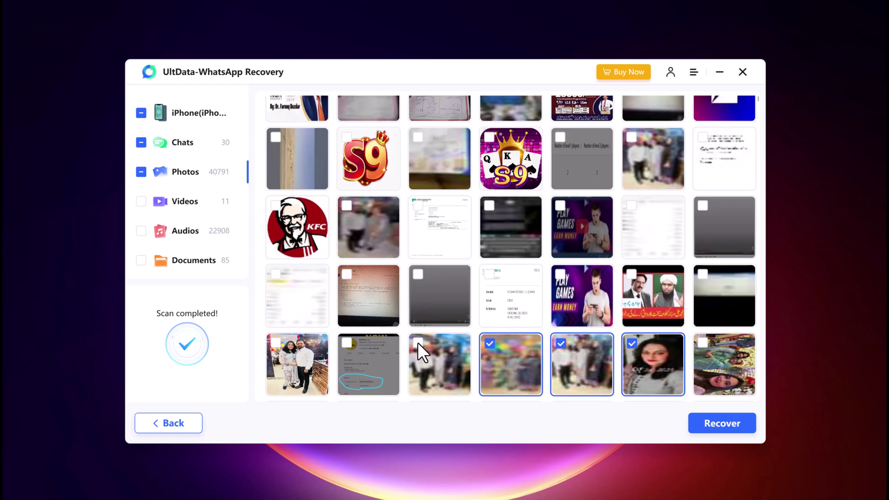
{"action": "left_click", "coordinate": [418, 343]}
{"action": "left_click", "coordinate": [276, 343]}
{"action": "left_click", "coordinate": [702, 343]}
{"action": "scroll", "coordinate": [520, 250], "scroll_direction": "down", "scroll_amount": 3}
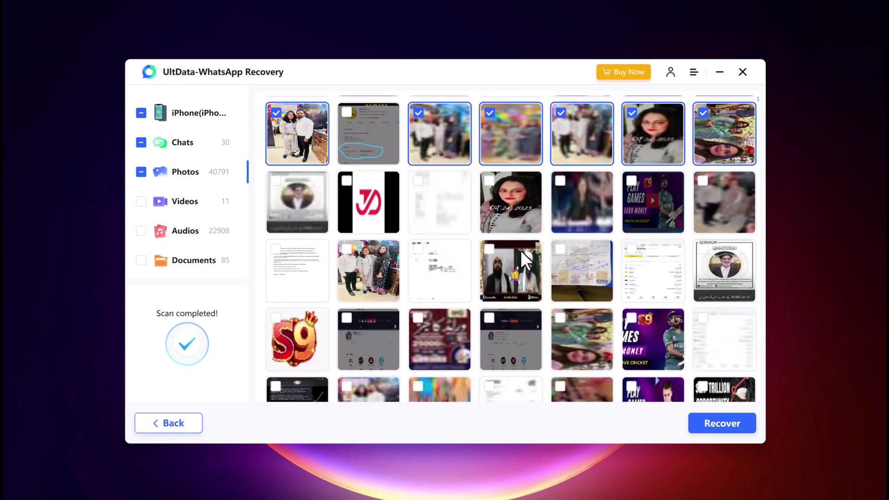
{"action": "scroll", "coordinate": [520, 250], "scroll_direction": "down", "scroll_amount": 5}
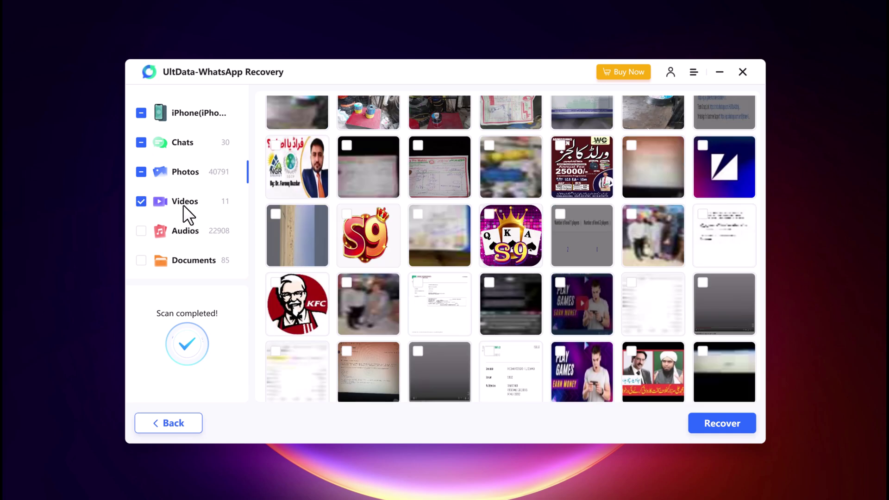
Recover the checked items into the Data folder and dismiss the success message.
{"action": "left_click", "coordinate": [707, 427]}
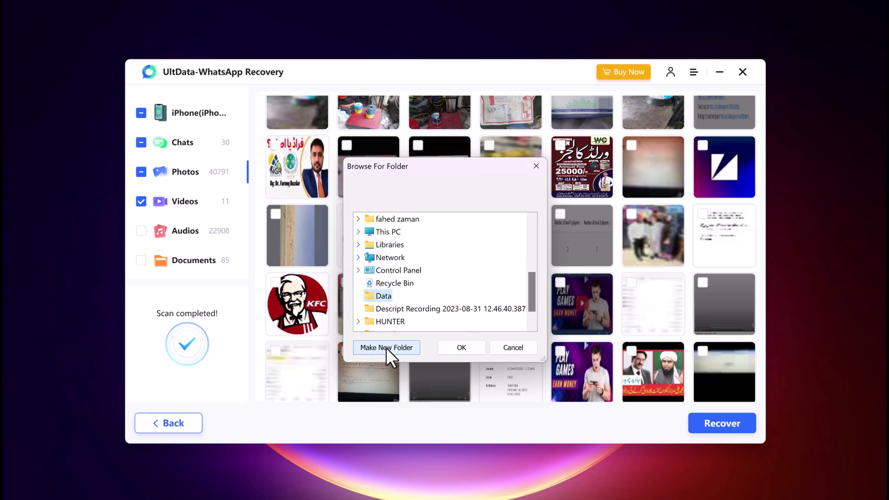
{"action": "left_click", "coordinate": [458, 348]}
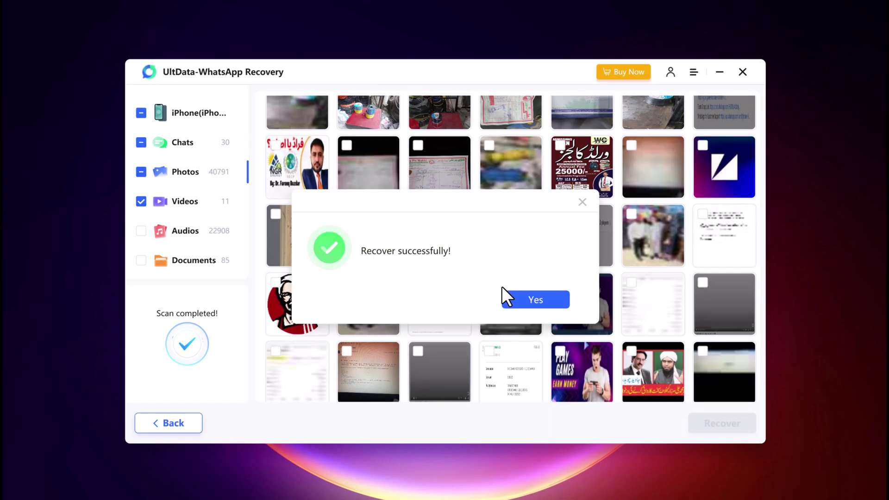
{"action": "left_click", "coordinate": [530, 300]}
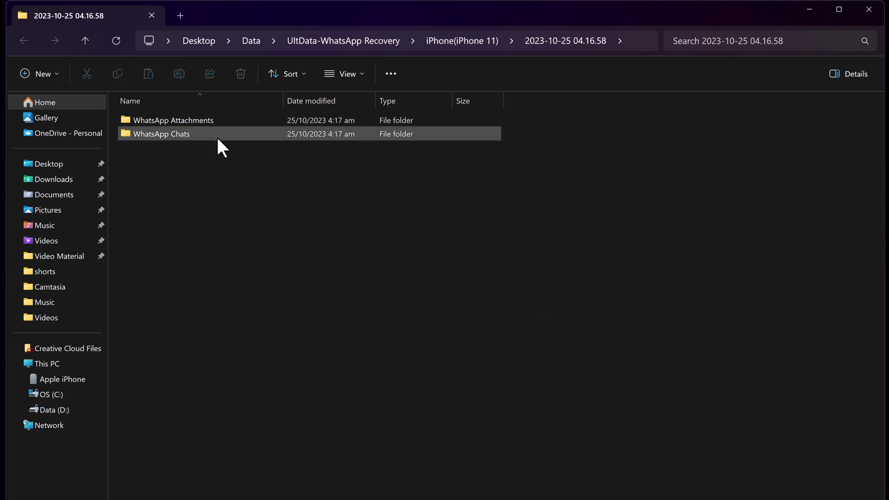
Check the recovered Videos inside the WhatsApp Attachments folder.
{"action": "double_click", "coordinate": [206, 123]}
{"action": "double_click", "coordinate": [206, 122]}
{"action": "left_click", "coordinate": [24, 40]}
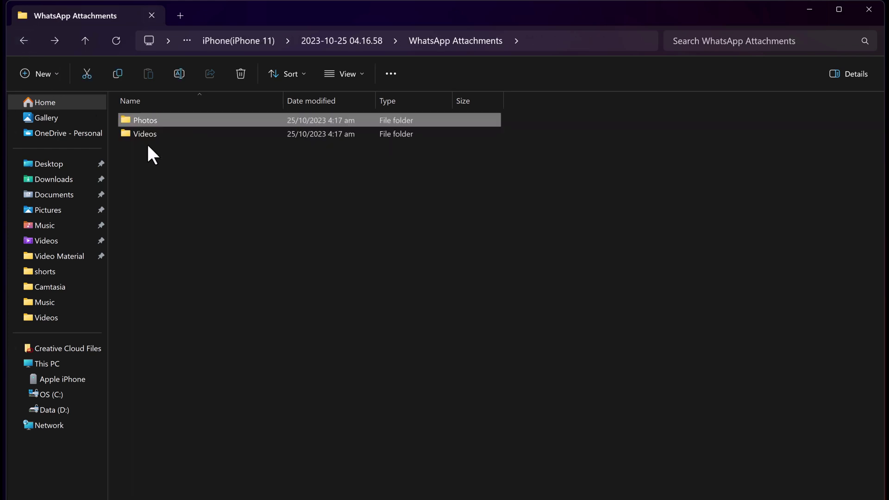
{"action": "double_click", "coordinate": [150, 135]}
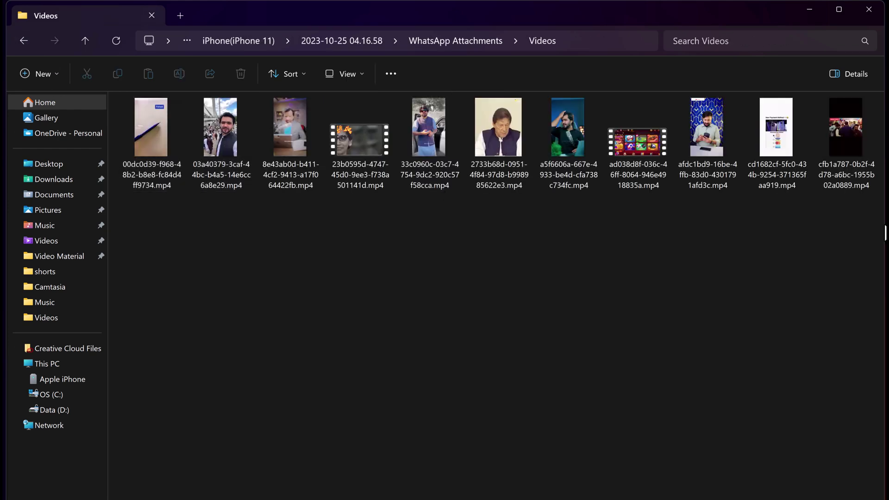
{"action": "left_click", "coordinate": [23, 40]}
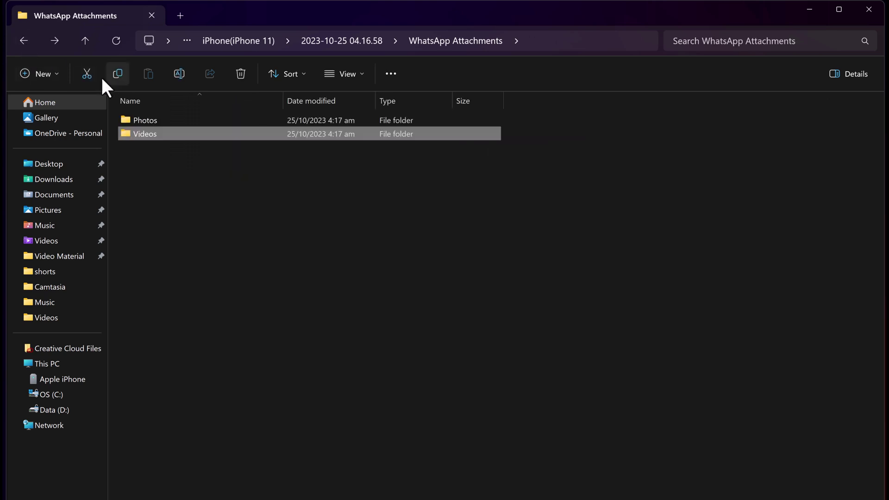
Inspect the WhatsApp Chats folder's Attachments, returning to WhatsApp Chats.html and Attachments.
{"action": "double_click", "coordinate": [179, 137]}
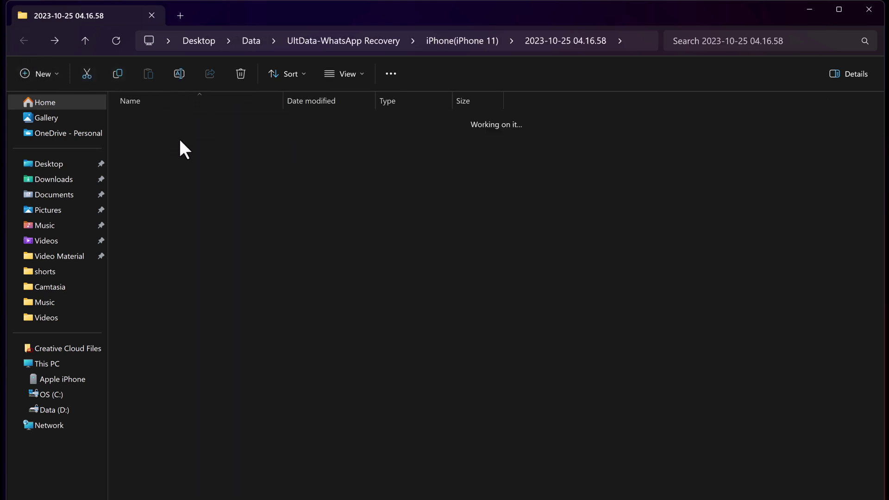
{"action": "double_click", "coordinate": [170, 121]}
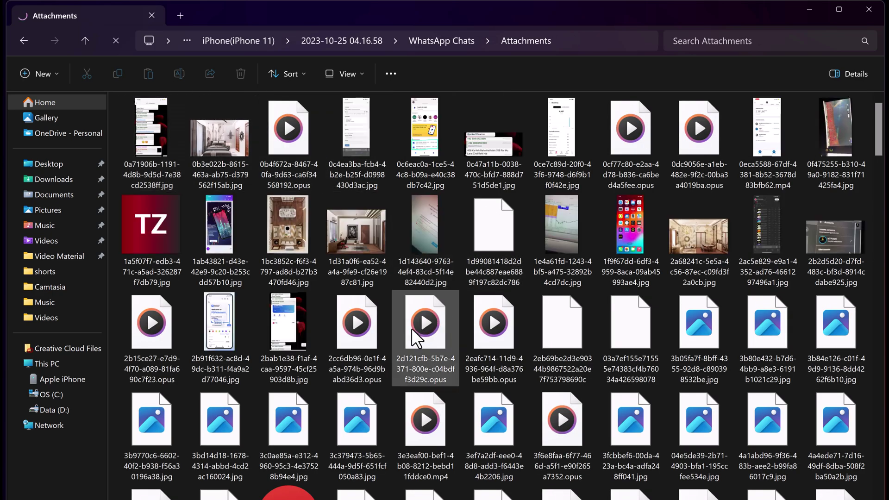
{"action": "scroll", "coordinate": [410, 328], "scroll_direction": "down", "scroll_amount": 8}
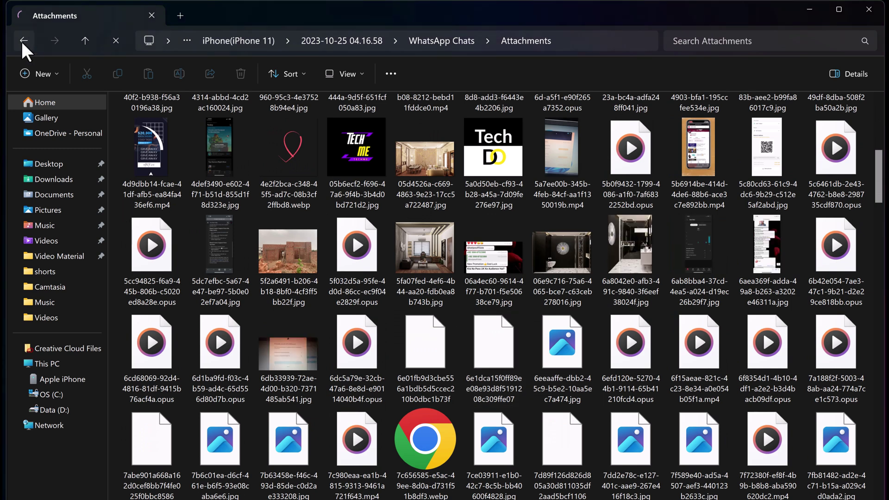
{"action": "left_click", "coordinate": [21, 40]}
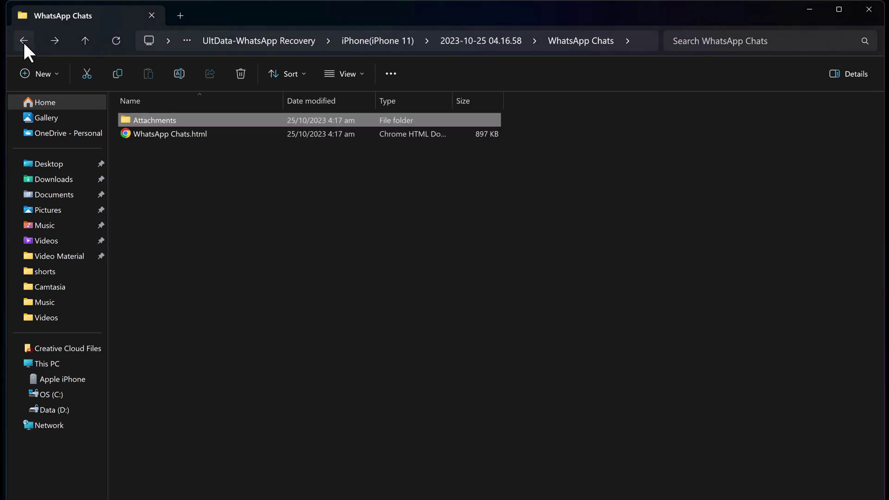
Close File Explorer and preview the first scanned chat with its shared photos.
{"action": "left_click", "coordinate": [869, 9]}
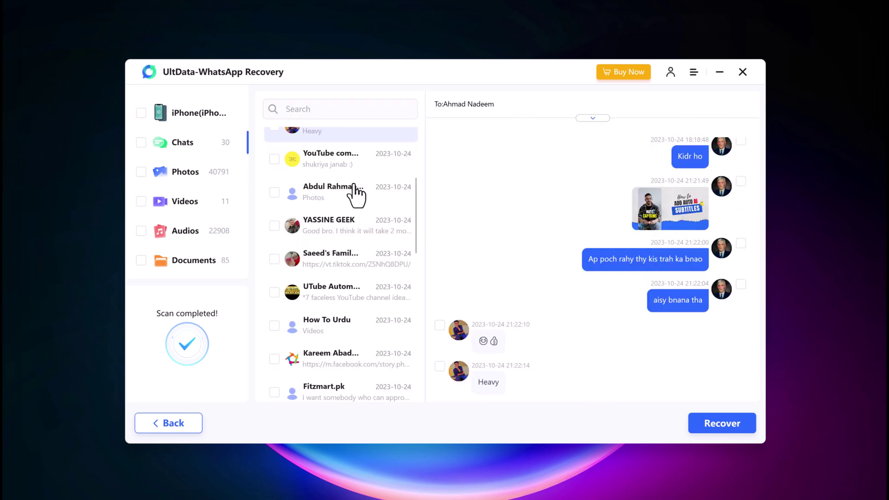
{"action": "scroll", "coordinate": [354, 192], "scroll_direction": "up", "scroll_amount": 5}
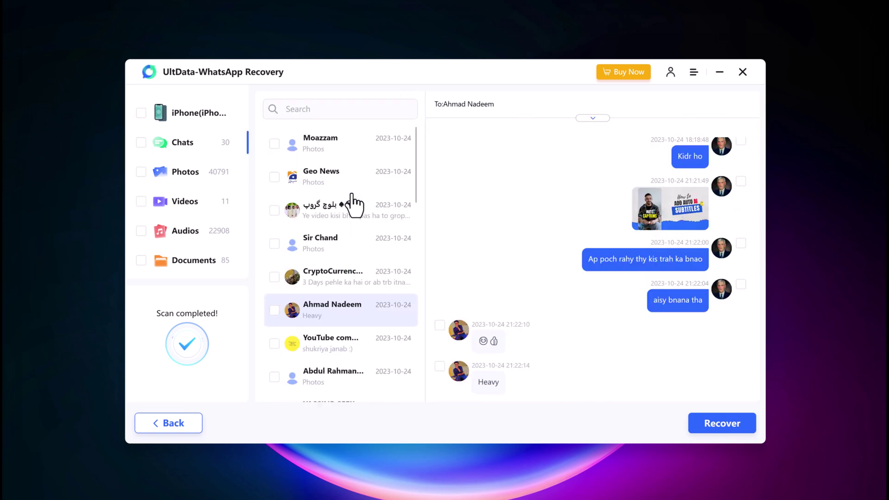
{"action": "left_click", "coordinate": [345, 143]}
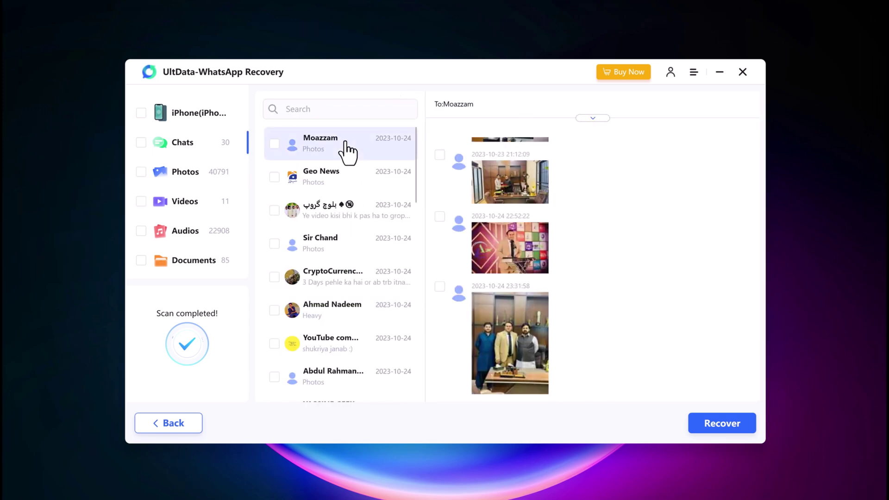